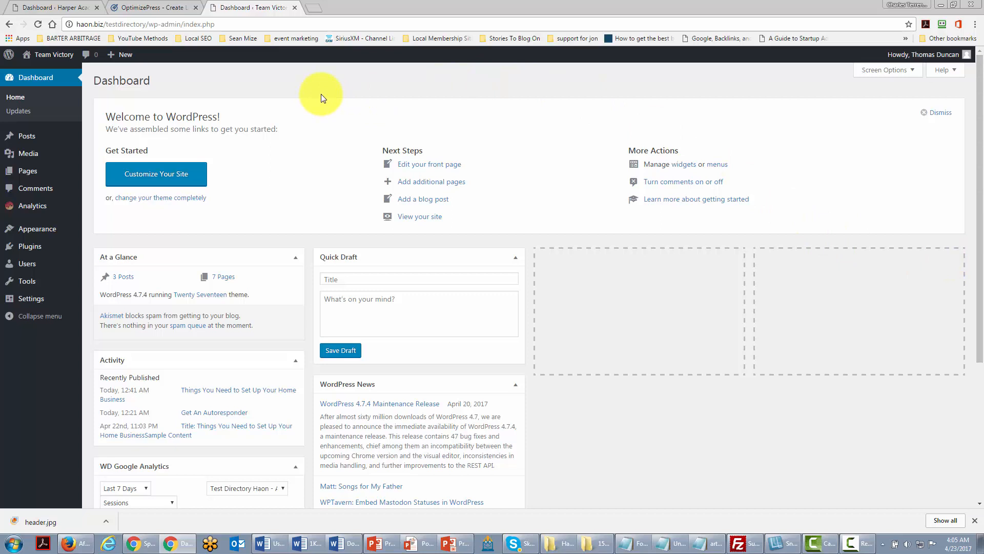
- Switch to the Harper Academy site's dashboard and open the OptimizePress page for creating a new page
mouse_move(34, 250)
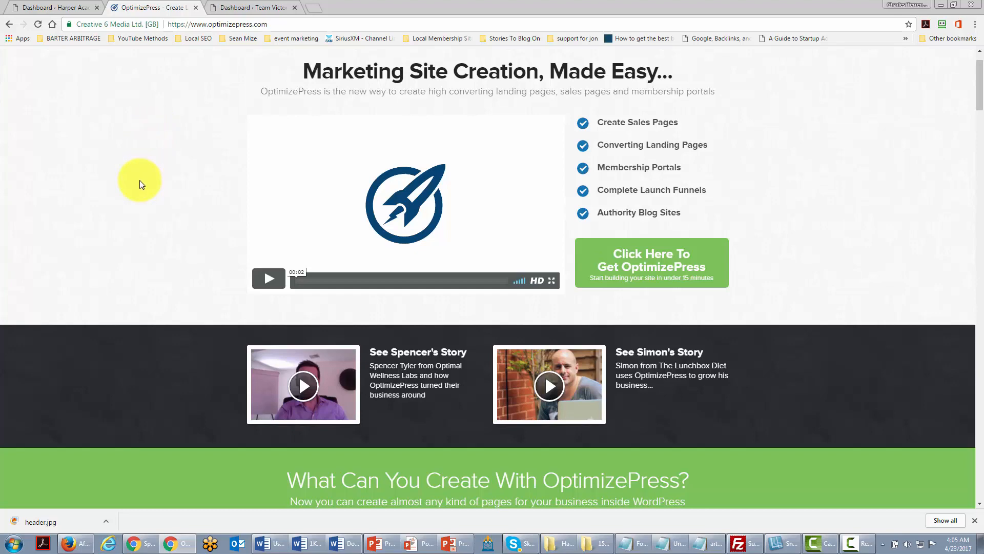
key(ctrl+shift+Tab)
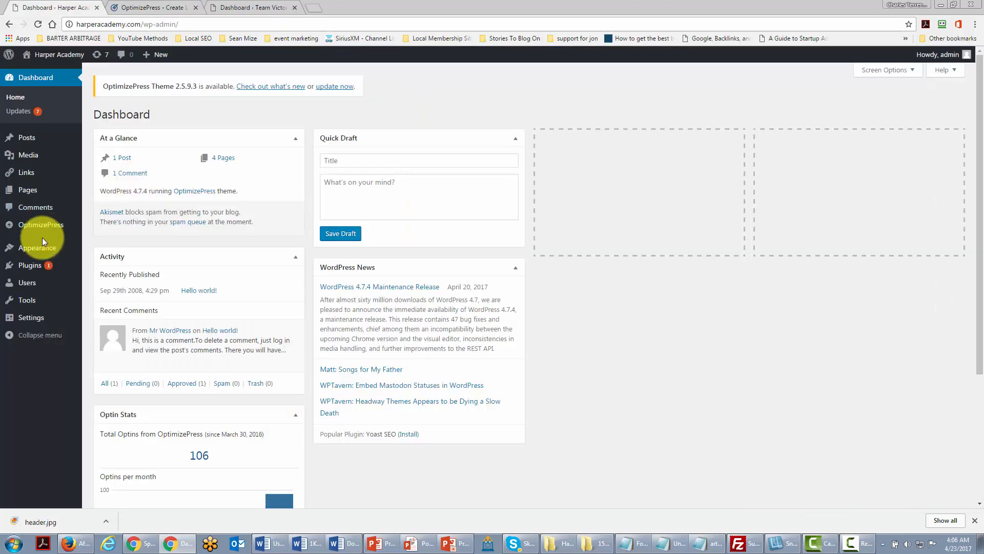
mouse_move(20, 231)
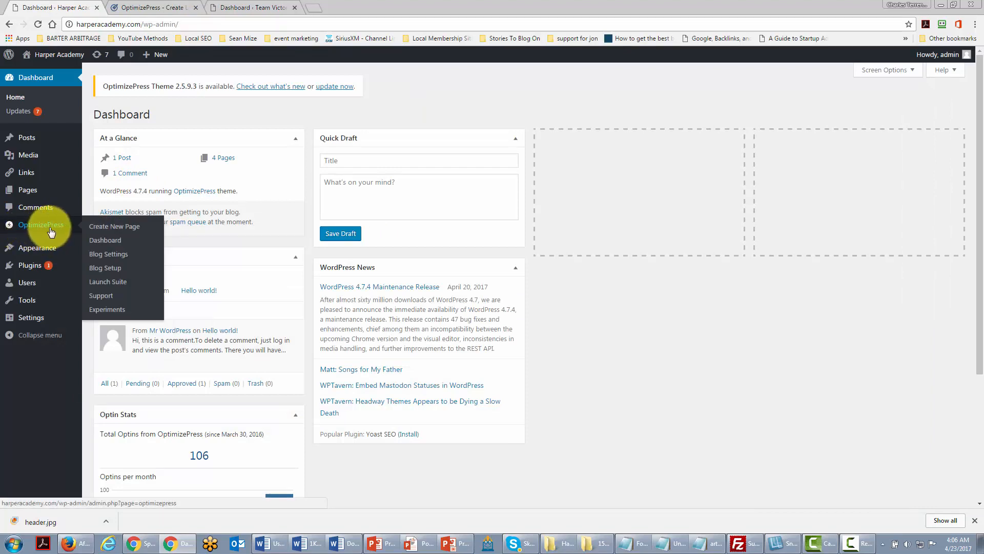
click(114, 228)
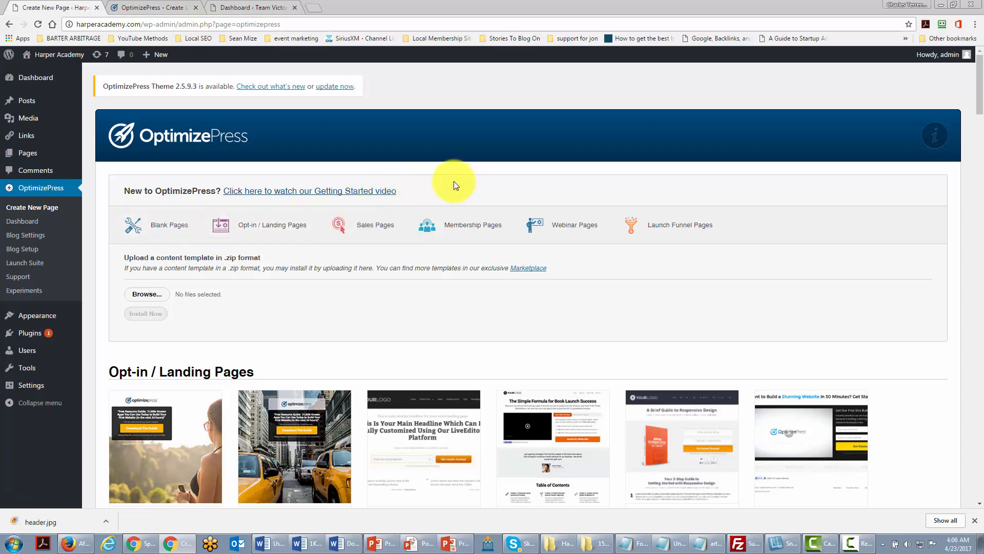
- Look through the OptimizePress template gallery, from the opt-in and landing pages through to the other and blank pages
scroll(454, 181, down, 3)
mouse_move(305, 259)
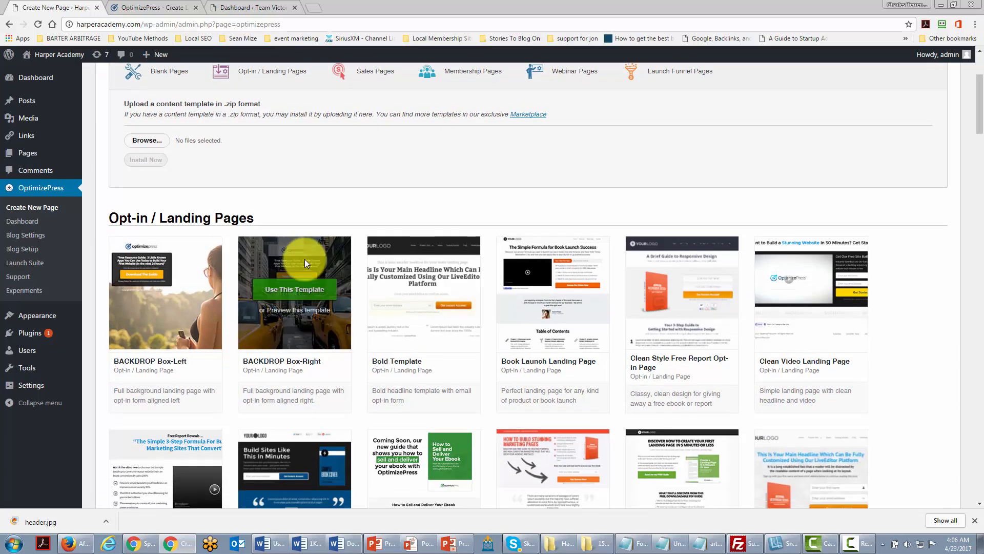
scroll(305, 259, down, 13)
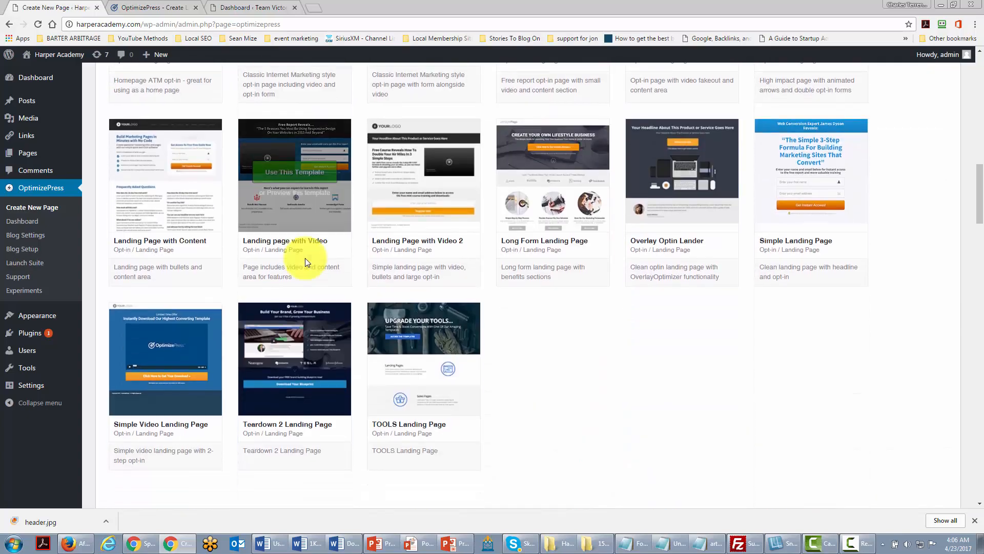
scroll(305, 258, down, 6)
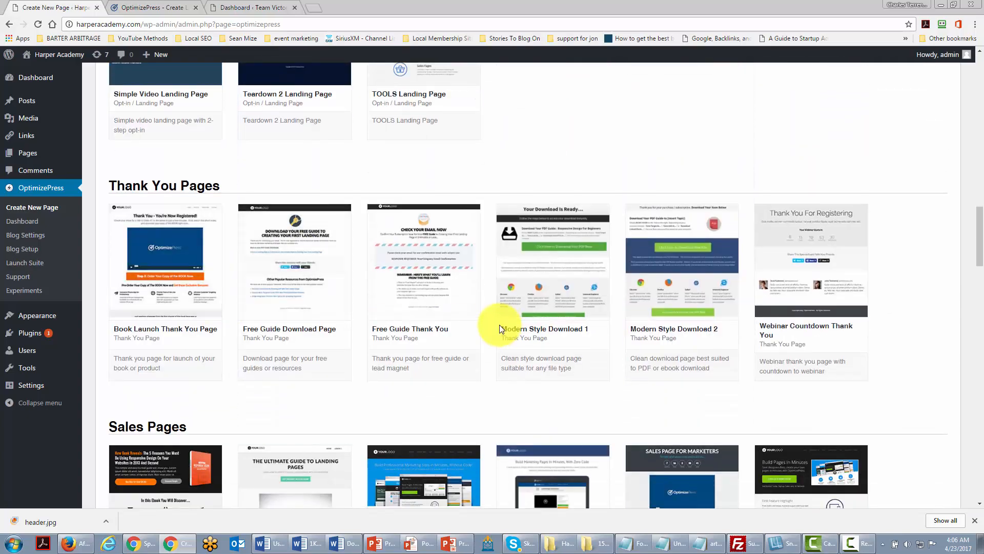
scroll(404, 307, down, 5)
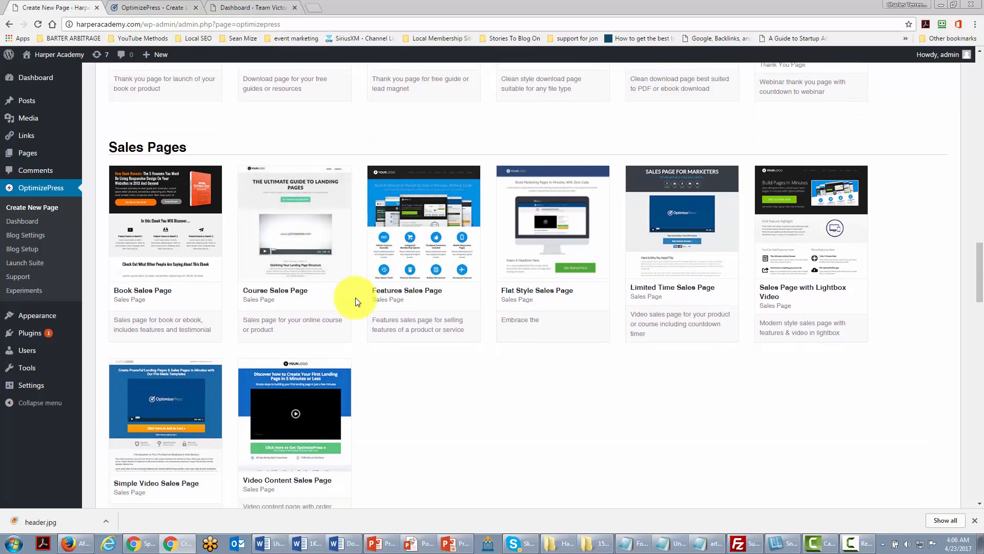
scroll(358, 302, down, 8)
scroll(357, 300, down, 3)
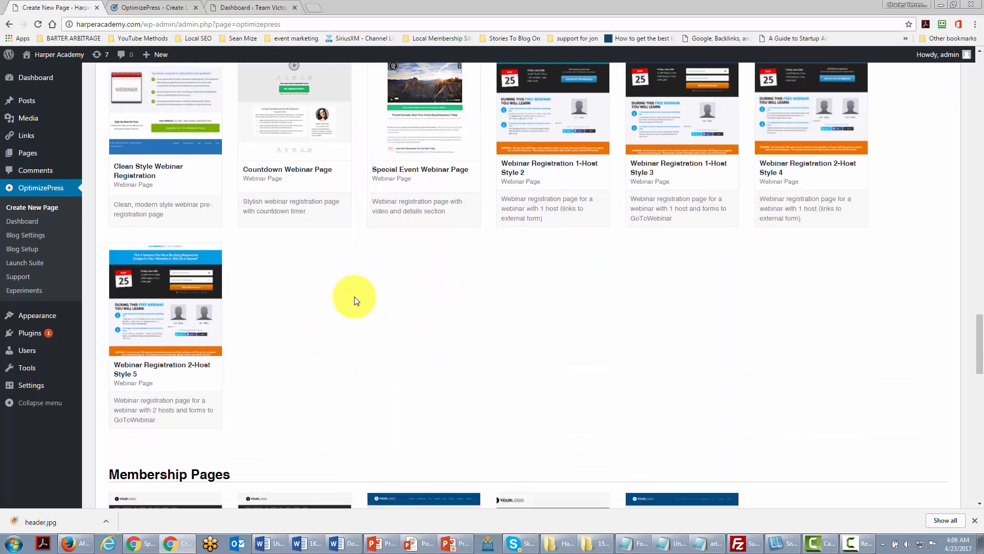
scroll(356, 300, down, 5)
scroll(356, 299, down, 5)
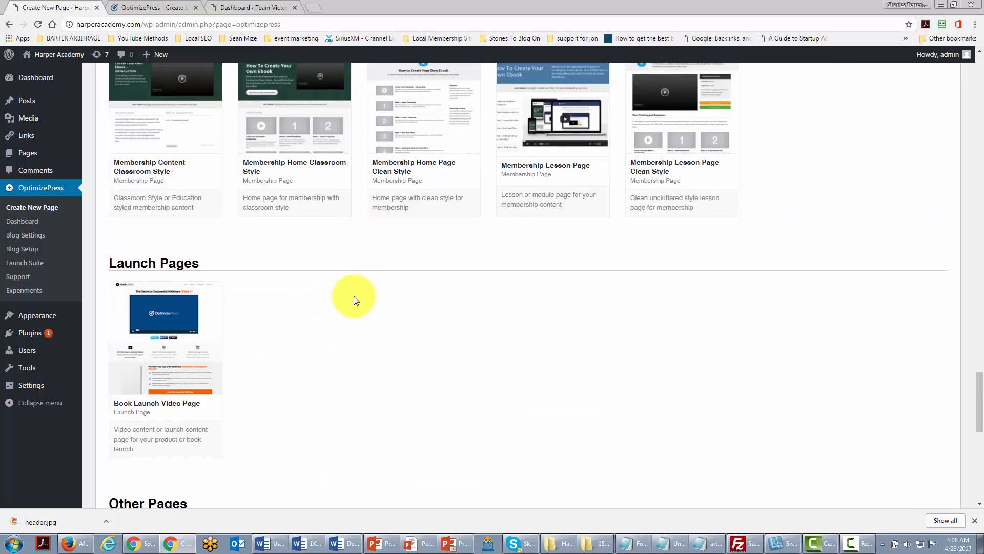
scroll(353, 299, down, 3)
scroll(352, 297, down, 2)
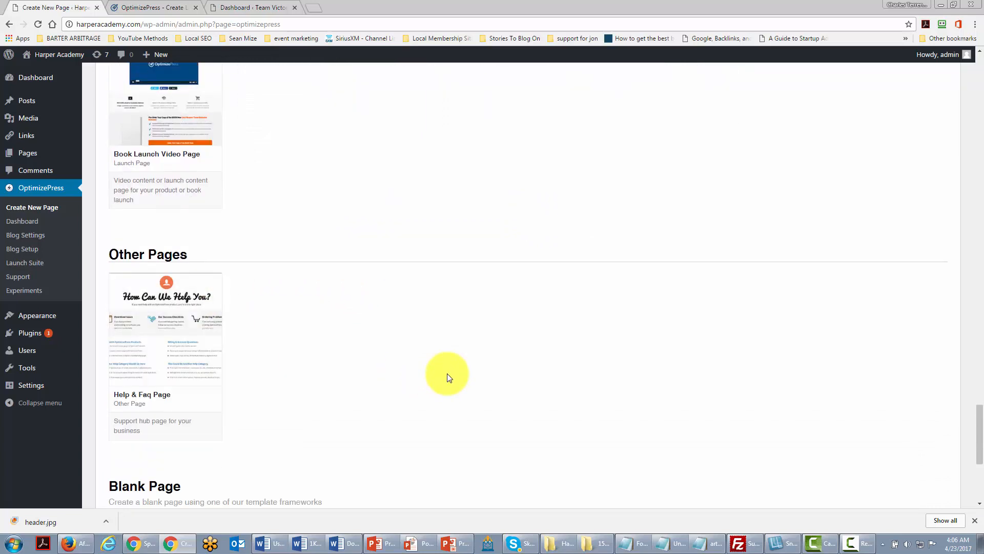
- Open the Analytics and Tracking section of the OptimizePress dashboard settings
scroll(447, 377, up, 15)
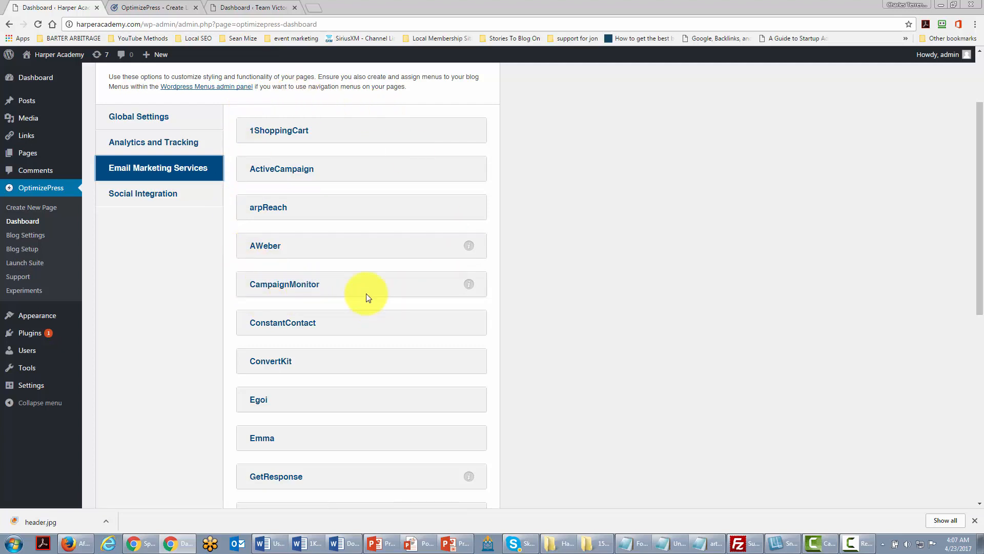
click(153, 142)
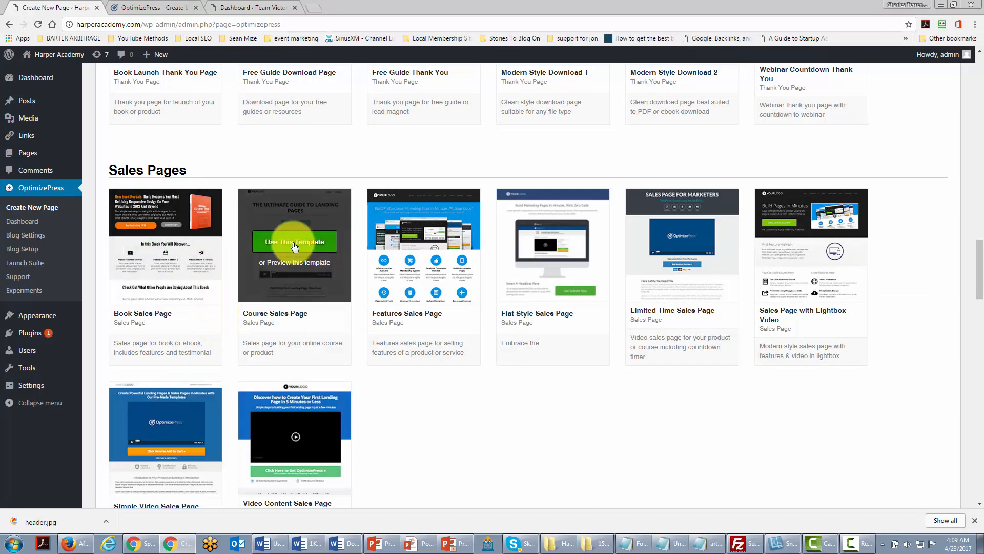
- Create a page named Test Directory Sales from the Course Sales Page template
click(294, 247)
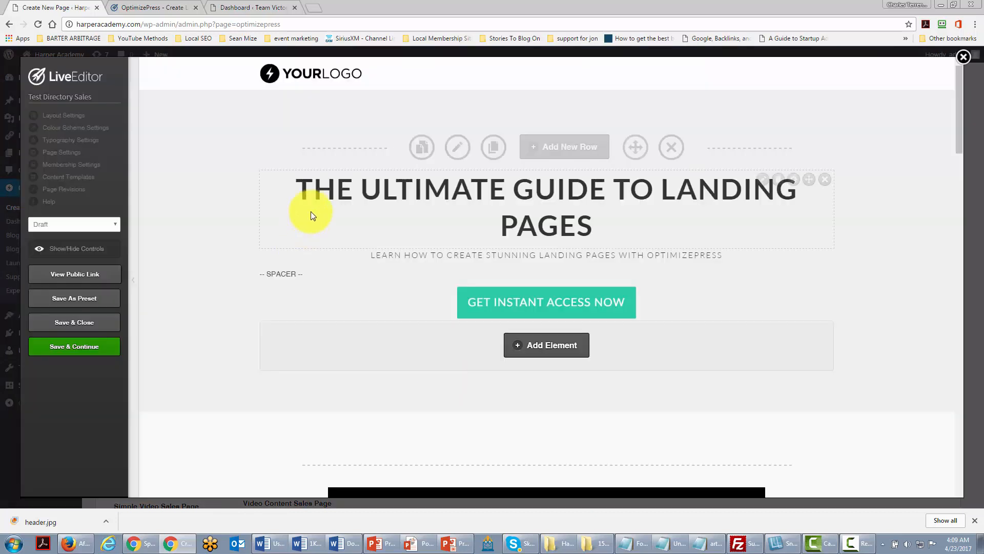
- Inspect the settings of the page's video player element and close them without changes
scroll(394, 238, down, 3)
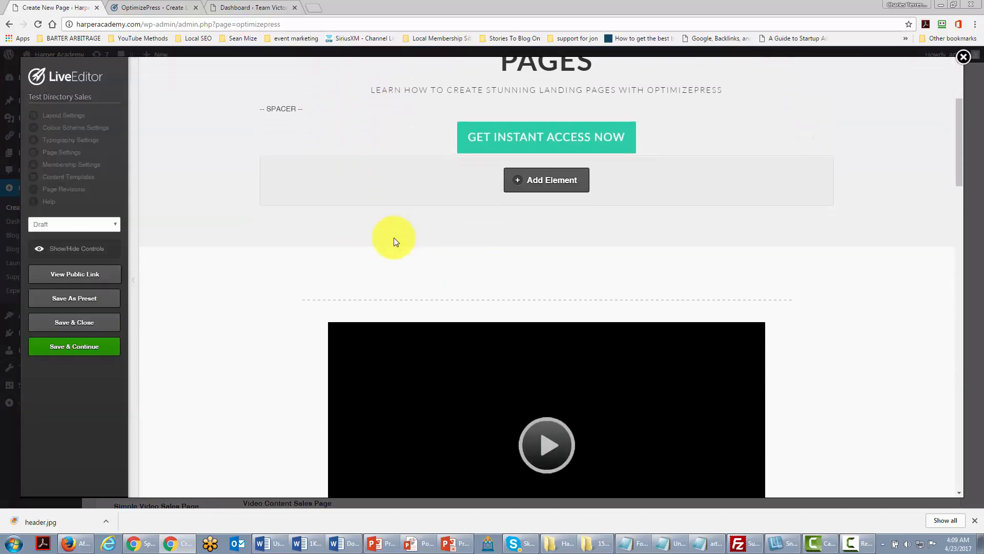
scroll(396, 242, down, 3)
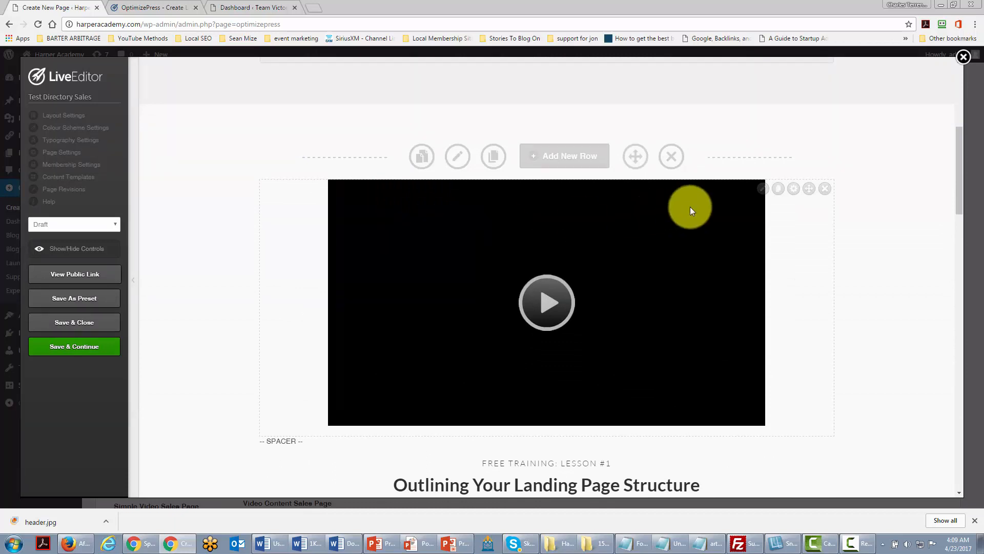
click(761, 191)
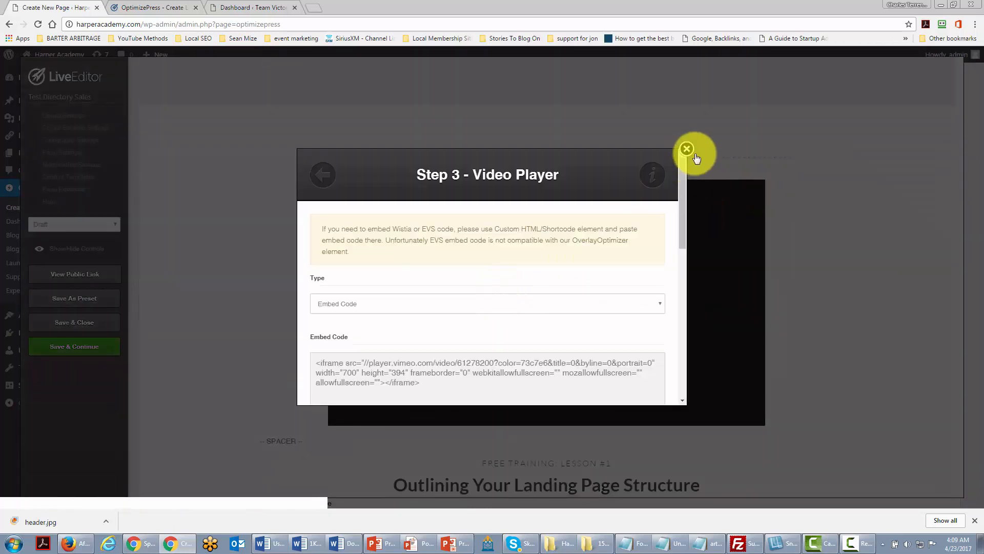
click(687, 149)
- Review the rest of the sales page and inspect the content and style options of the text block under the $99 heading
scroll(608, 195, down, 7)
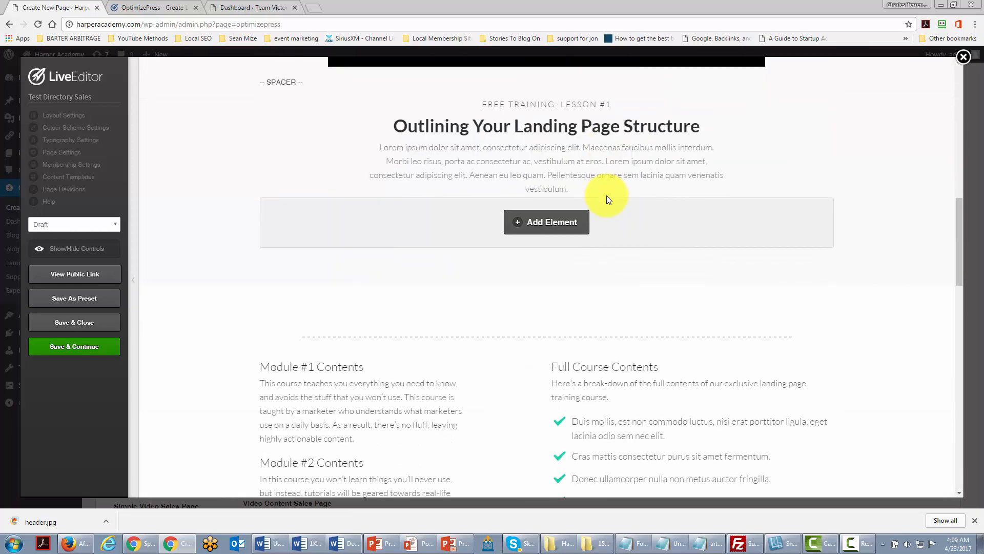
scroll(607, 199, down, 4)
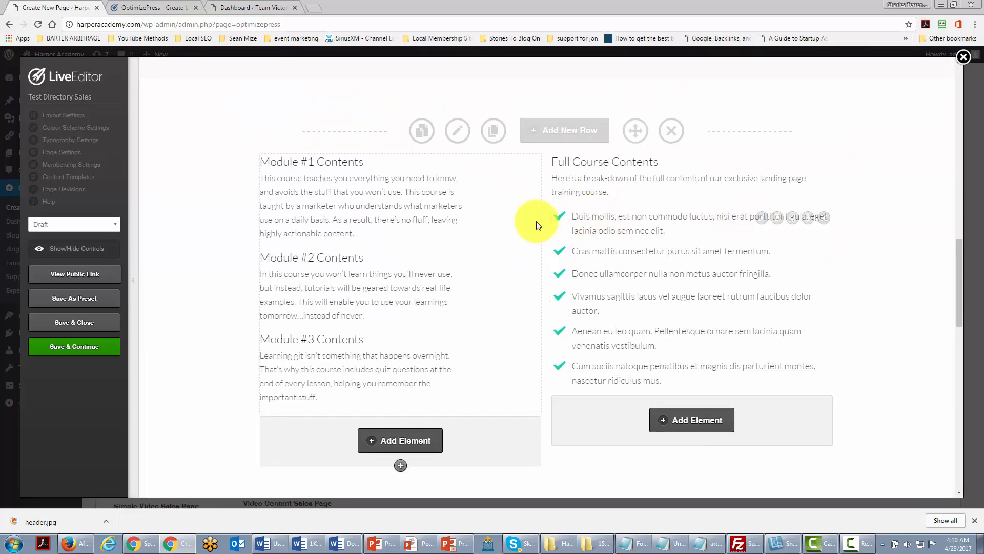
scroll(536, 224, down, 7)
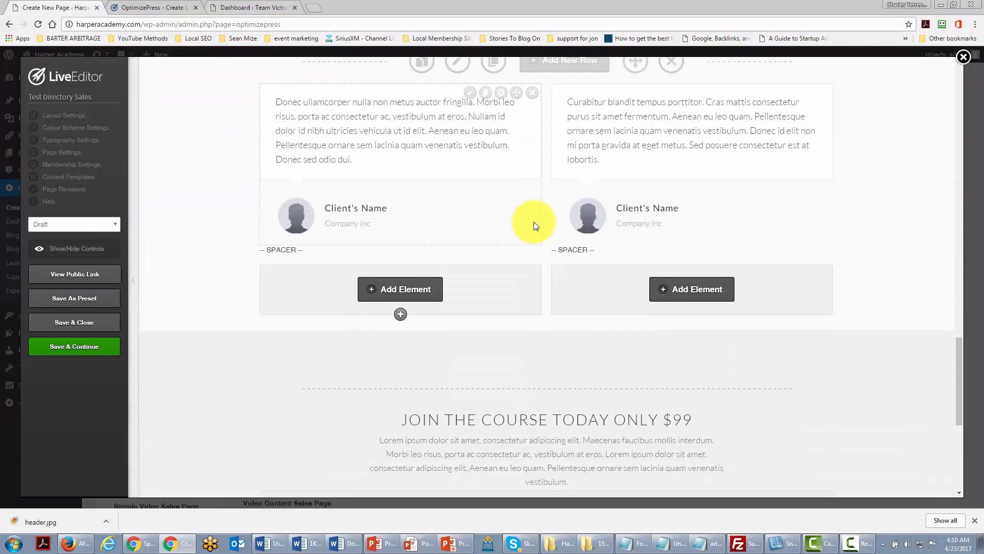
scroll(536, 224, down, 4)
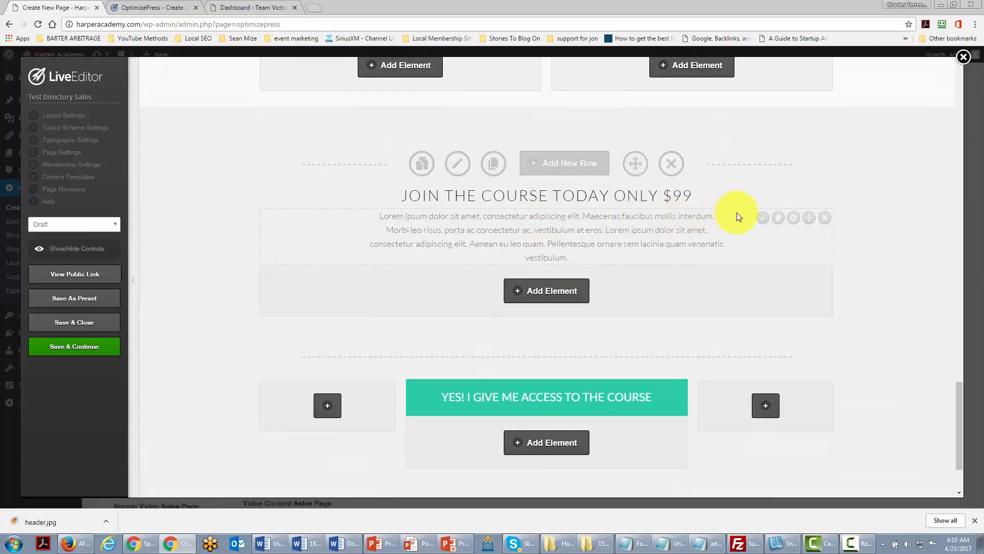
click(762, 217)
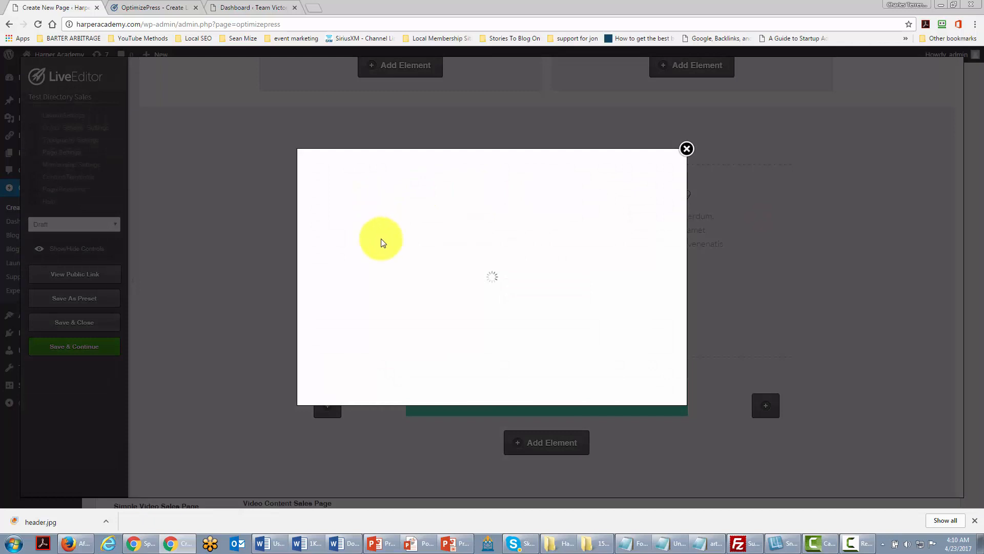
scroll(405, 266, down, 1)
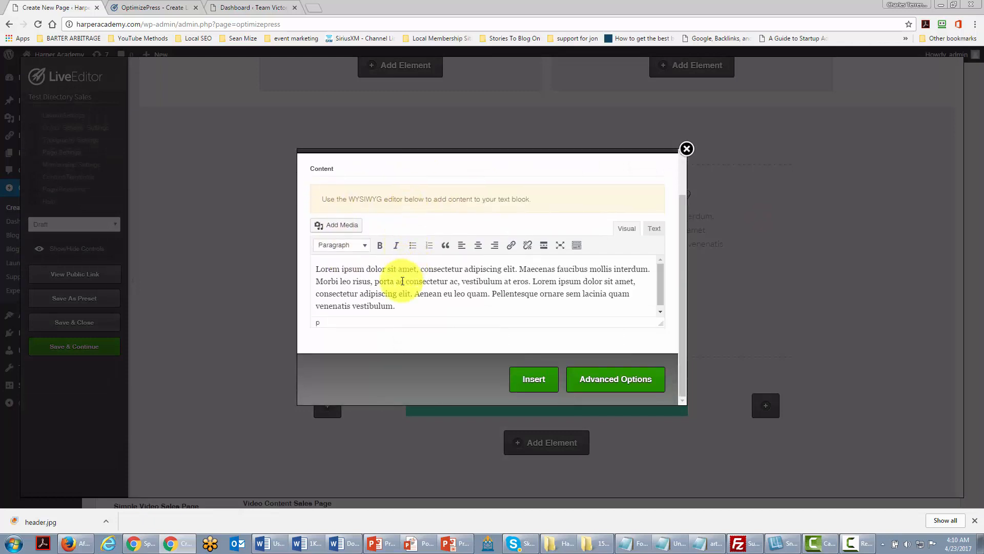
scroll(401, 280, up, 1)
click(330, 181)
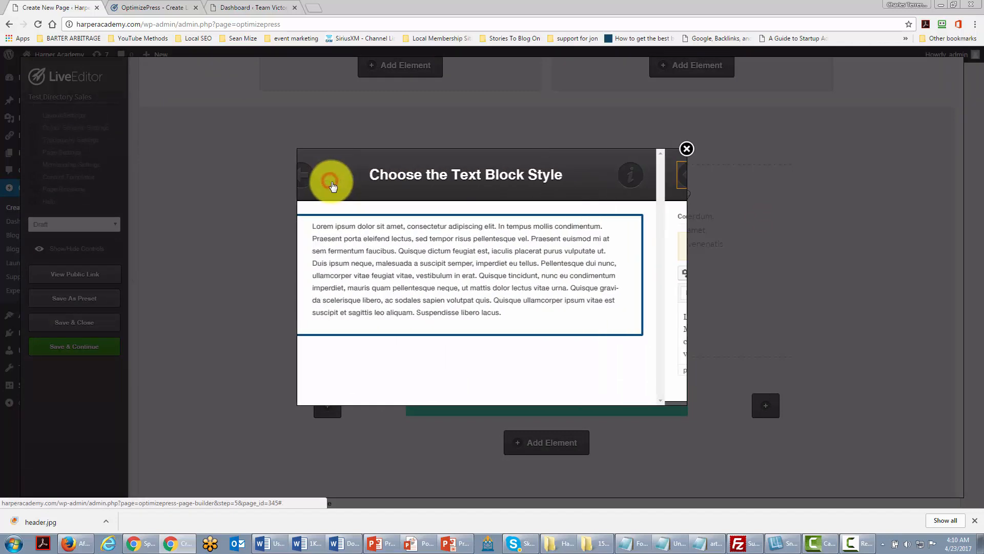
click(687, 150)
scroll(512, 220, down, 1)
scroll(512, 219, up, 3)
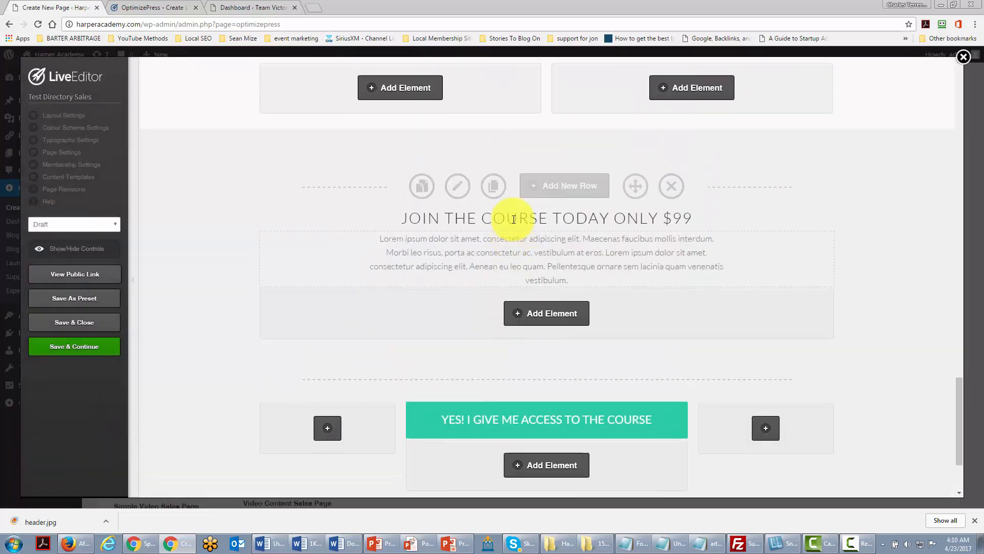
scroll(512, 219, up, 3)
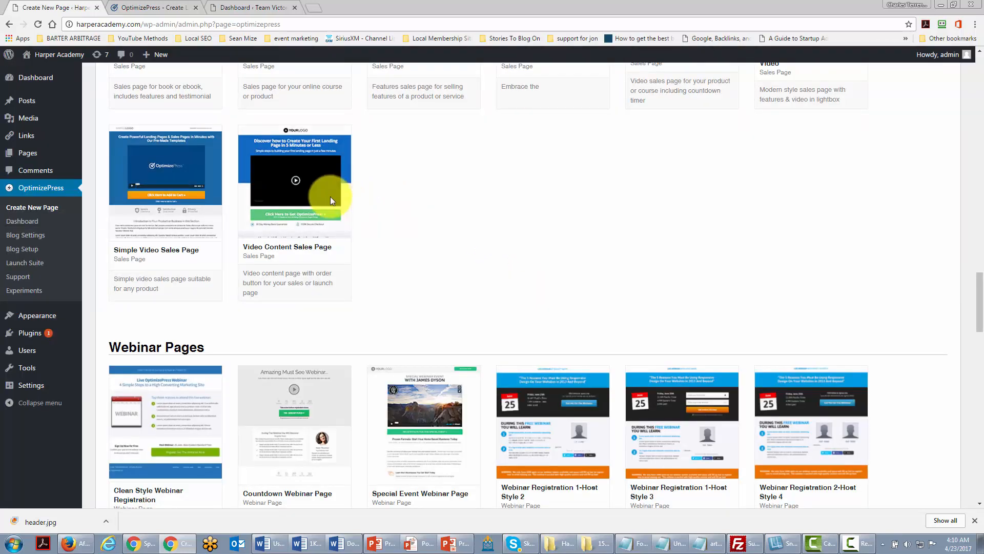
- Create a page named page builder system from the Video Content Sales Page template and look over its headline and video area
click(280, 178)
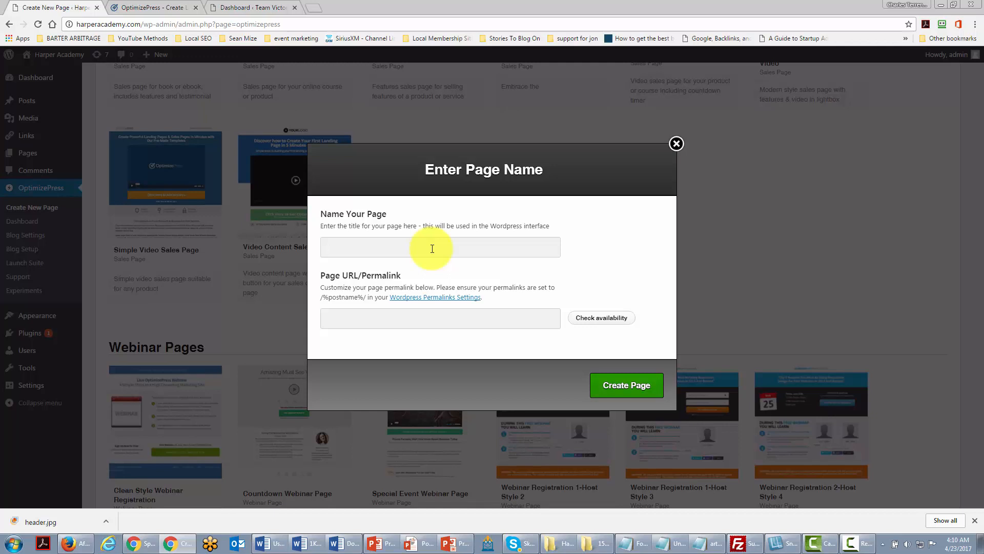
click(611, 393)
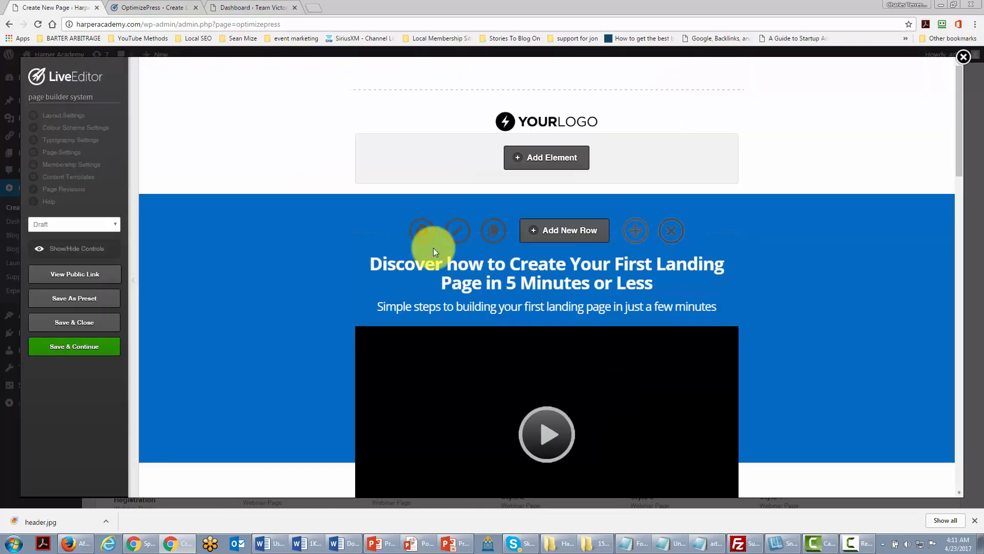
scroll(431, 250, down, 1)
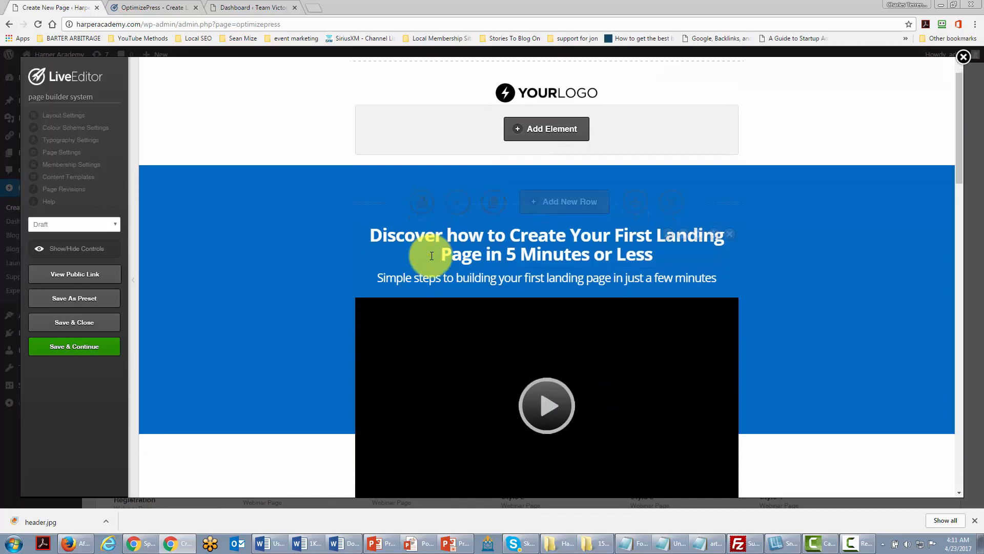
scroll(431, 255, down, 1)
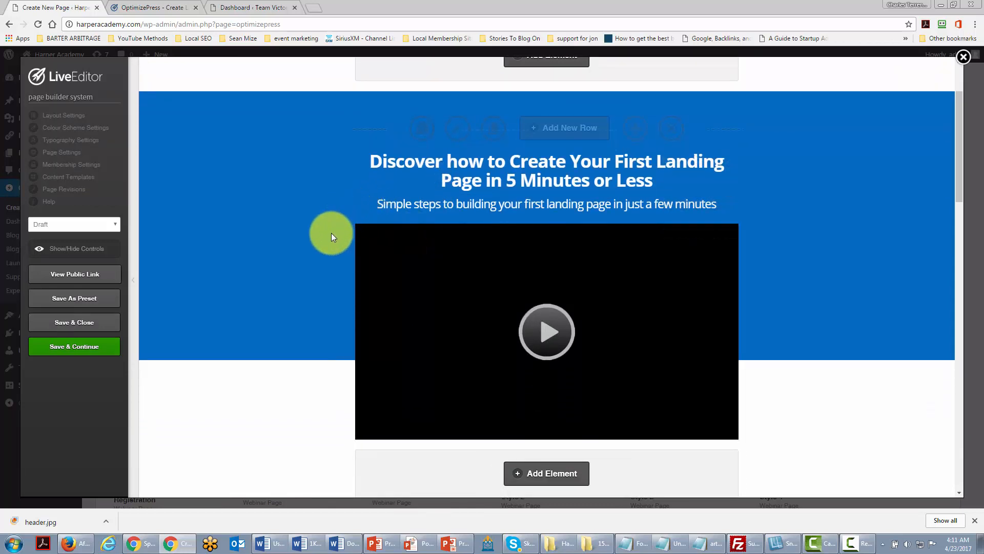